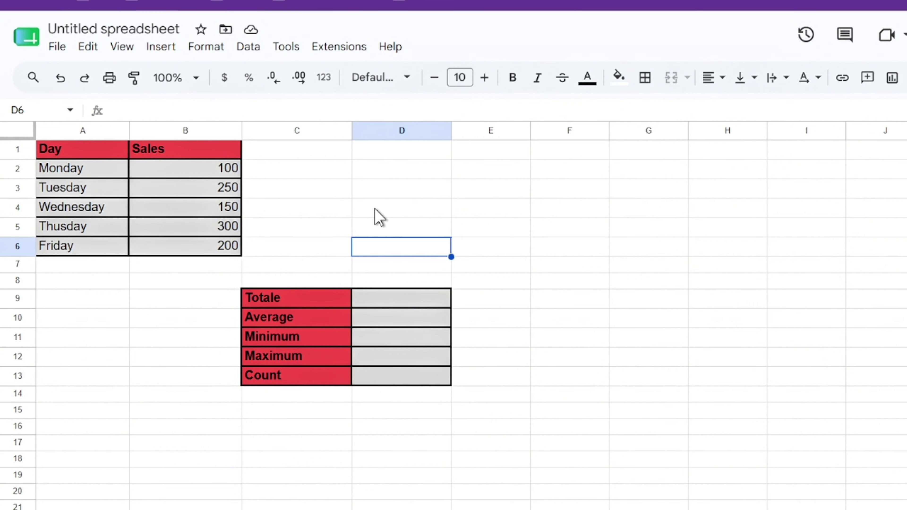
# - Examine the daily sales table in A1:B6 and the empty summary table in C9:D13
pyautogui.click(375, 210)
pyautogui.click(307, 209)
pyautogui.click(297, 264)
pyautogui.click(297, 317)
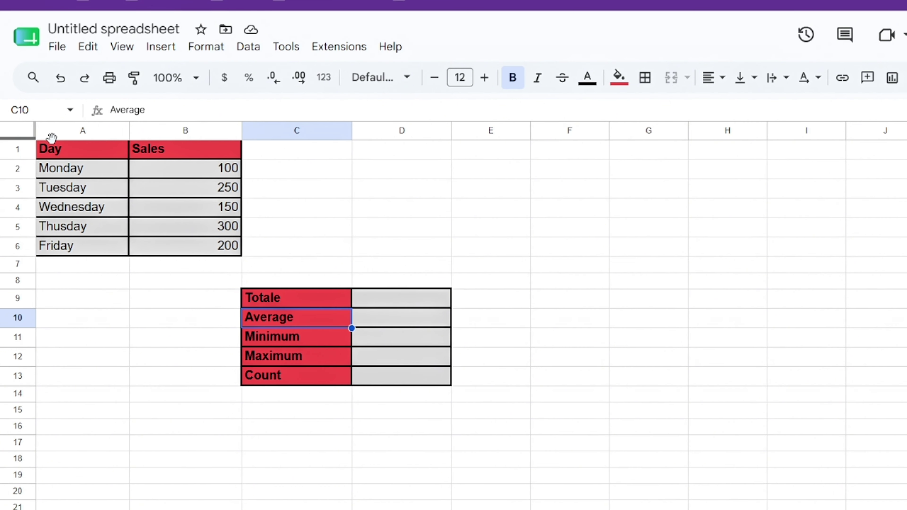
pyautogui.click(61, 152)
pyautogui.moveTo(137, 171); pyautogui.dragTo(223, 255)
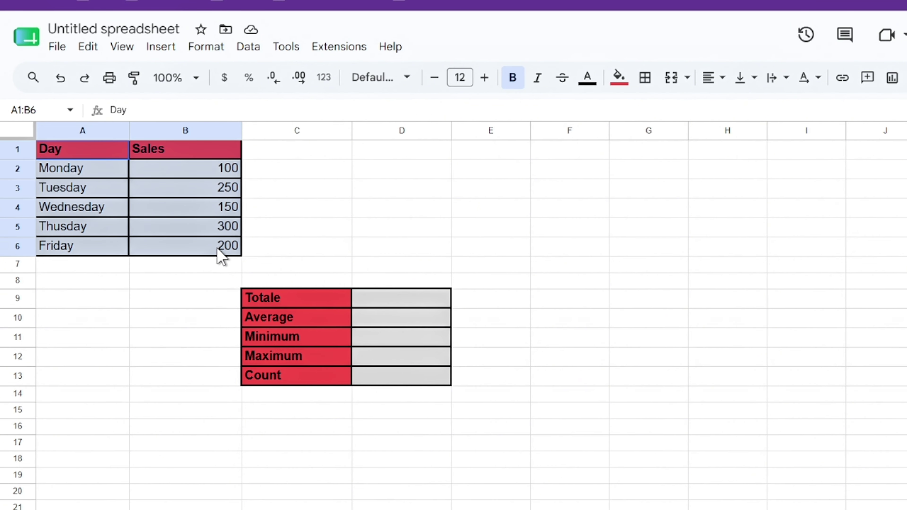
pyautogui.click(185, 188)
pyautogui.moveTo(96, 150); pyautogui.dragTo(206, 215)
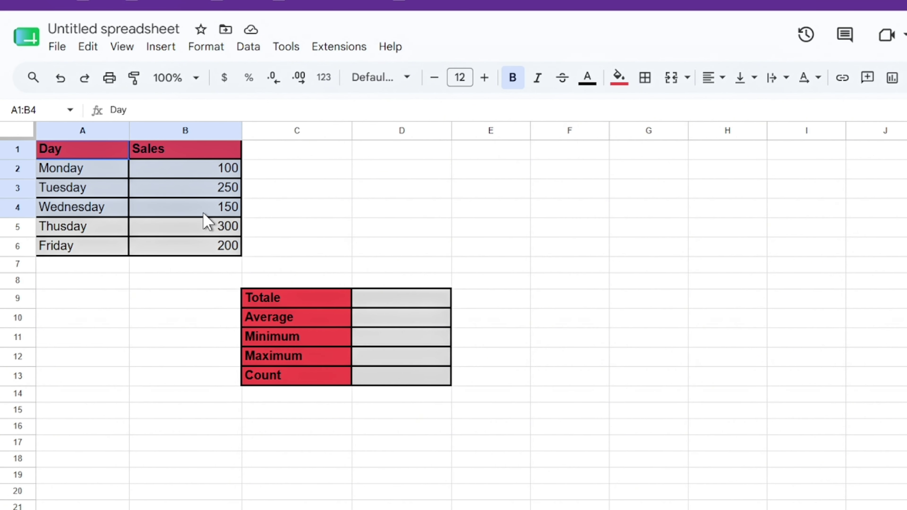
pyautogui.click(289, 250)
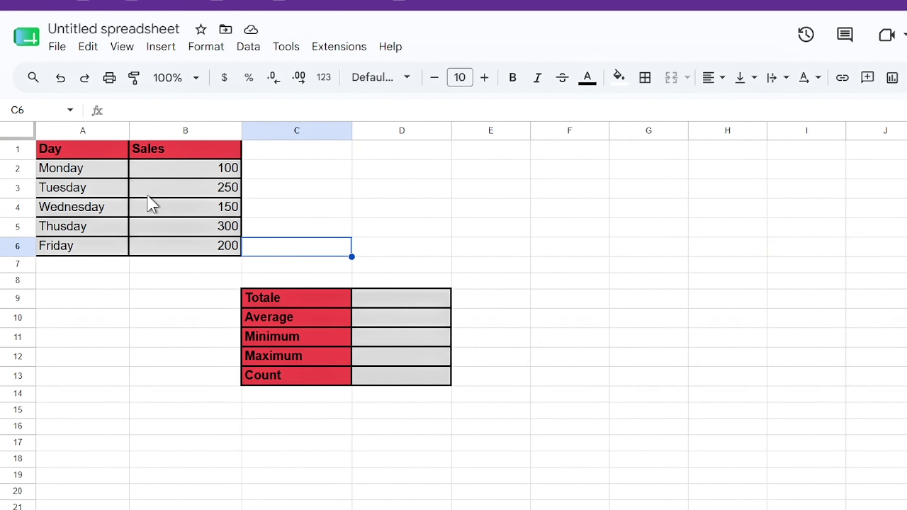
pyautogui.click(358, 298)
pyautogui.click(293, 211)
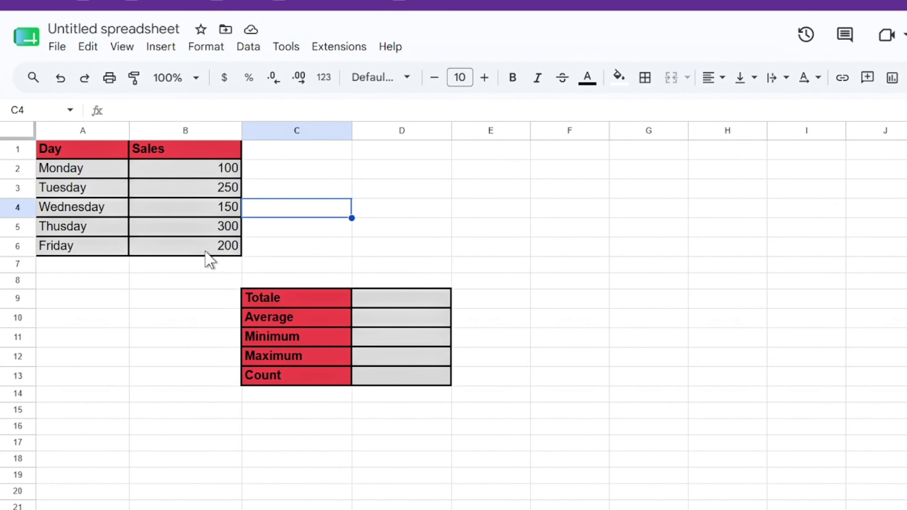
pyautogui.click(255, 285)
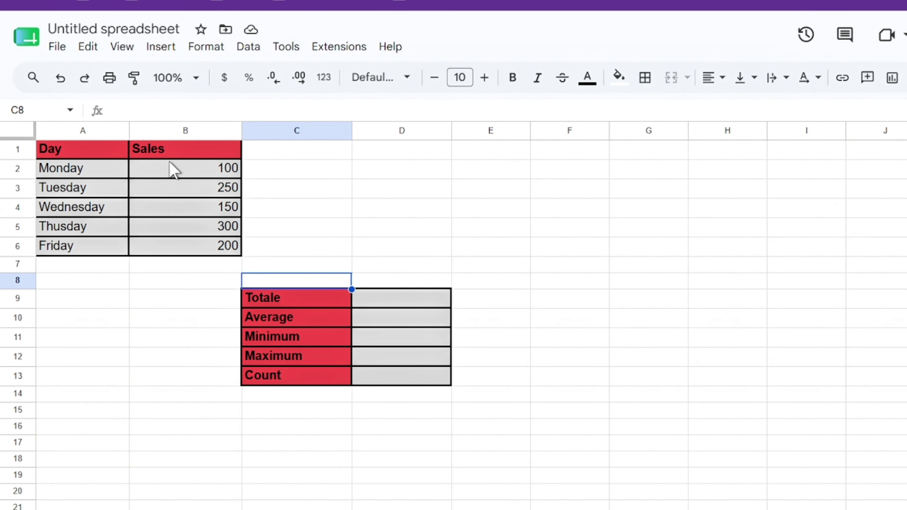
pyautogui.moveTo(171, 150); pyautogui.dragTo(168, 246)
pyautogui.moveTo(88, 157); pyautogui.dragTo(160, 265)
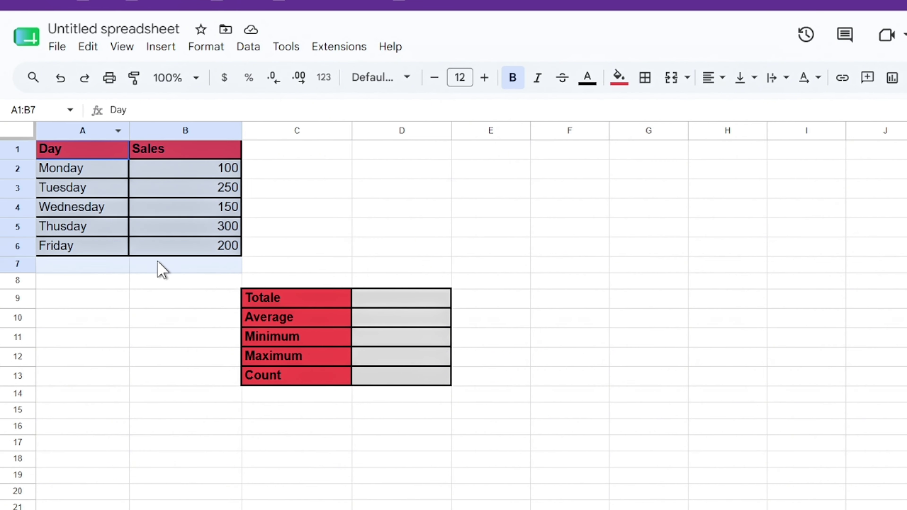
pyautogui.click(160, 251)
pyautogui.moveTo(86, 173); pyautogui.dragTo(193, 247)
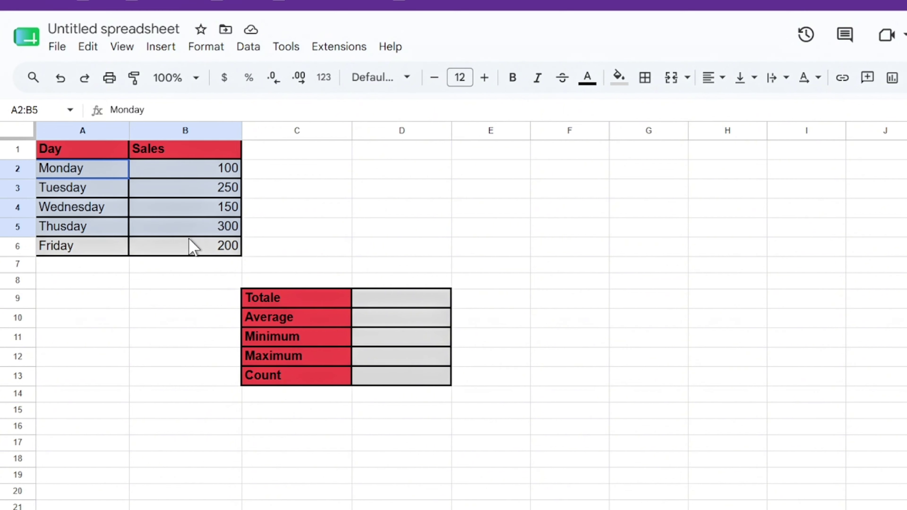
pyautogui.click(200, 230)
pyautogui.moveTo(86, 168); pyautogui.dragTo(188, 263)
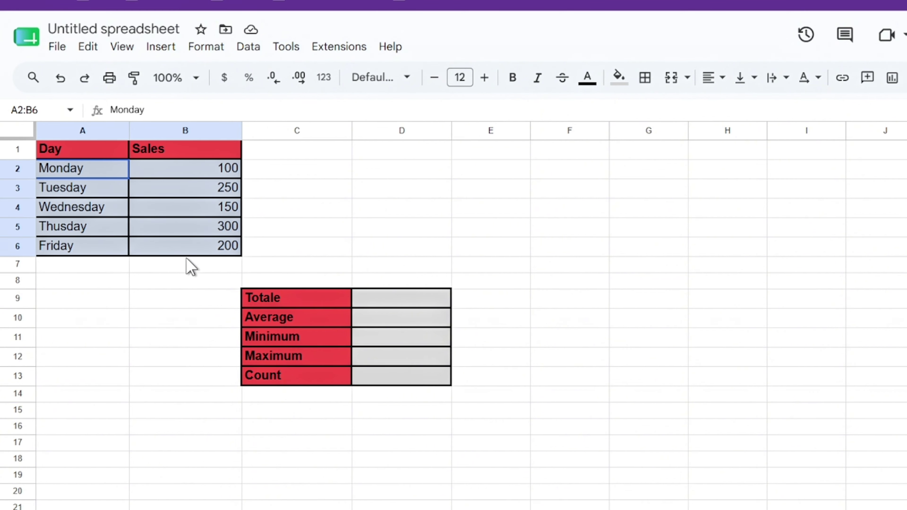
pyautogui.click(188, 190)
pyautogui.click(200, 155)
pyautogui.click(233, 206)
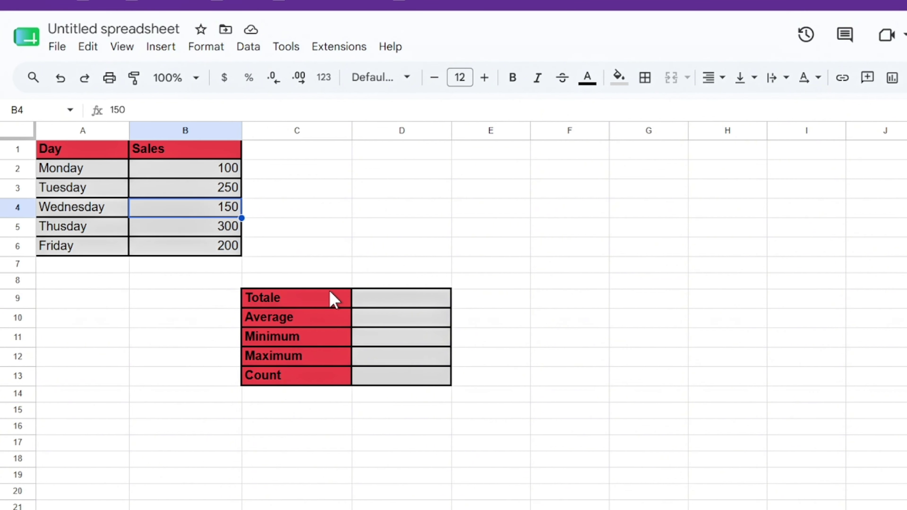
# - Enter a SUM formula over B2:B6 in cell D9 for the total, and dismiss the autofill suggestion
pyautogui.click(331, 285)
pyautogui.click(406, 298)
pyautogui.write('=')
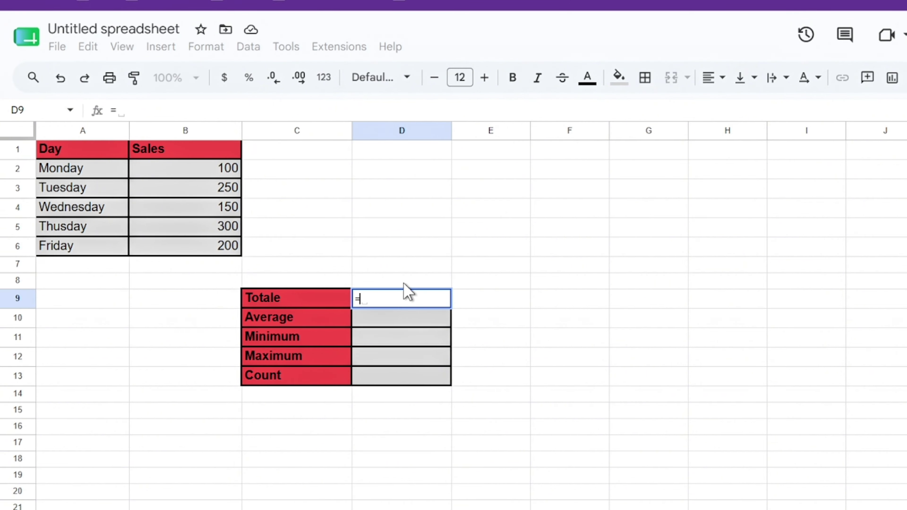
pyautogui.write('Sum')
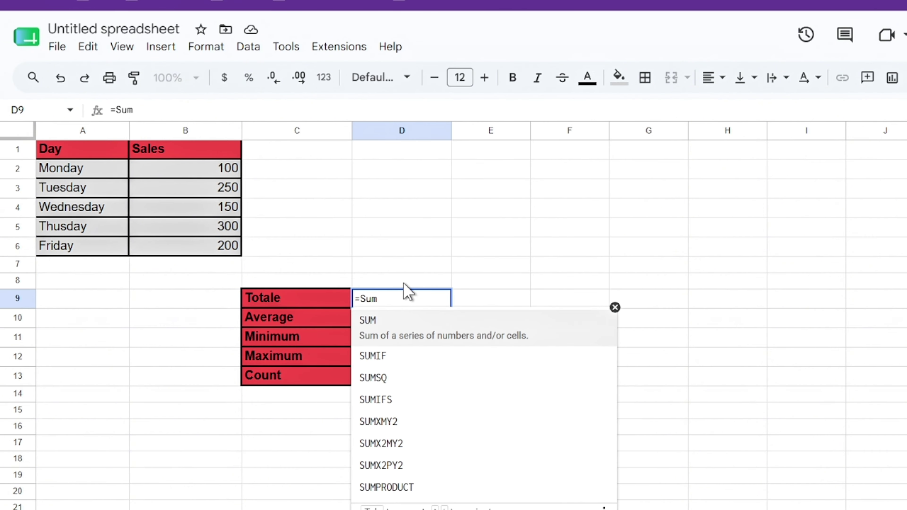
pyautogui.press('Tab')
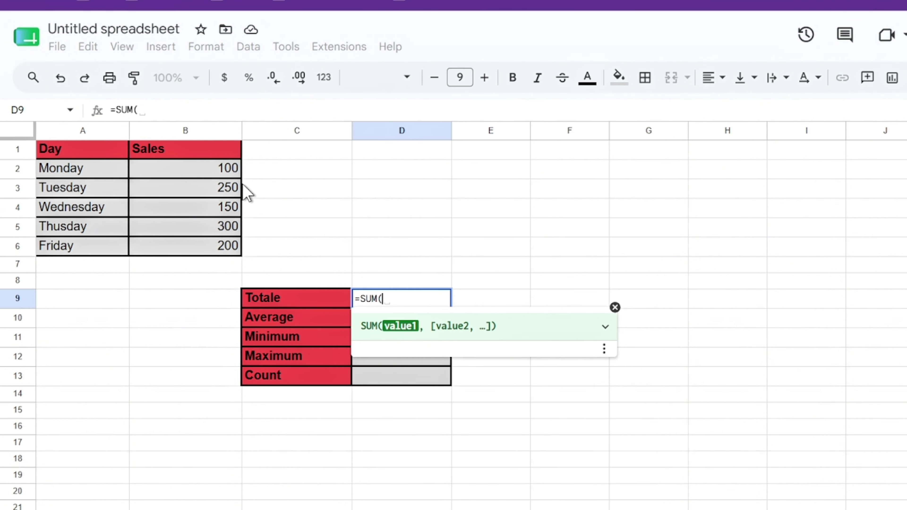
pyautogui.moveTo(198, 170); pyautogui.dragTo(216, 246)
pyautogui.press('Return')
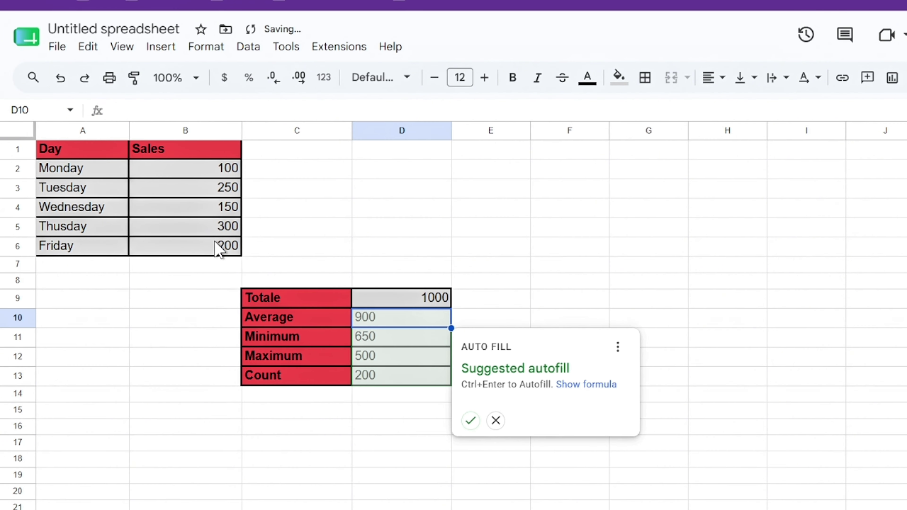
pyautogui.click(506, 302)
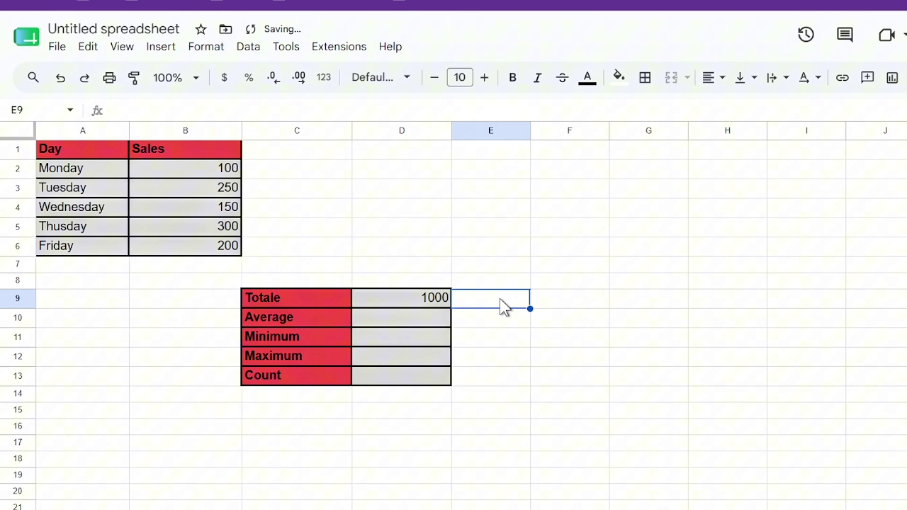
# - Check the total in D9 against the individual daily sales values in B2:B6
pyautogui.click(432, 302)
pyautogui.click(214, 171)
pyautogui.click(216, 184)
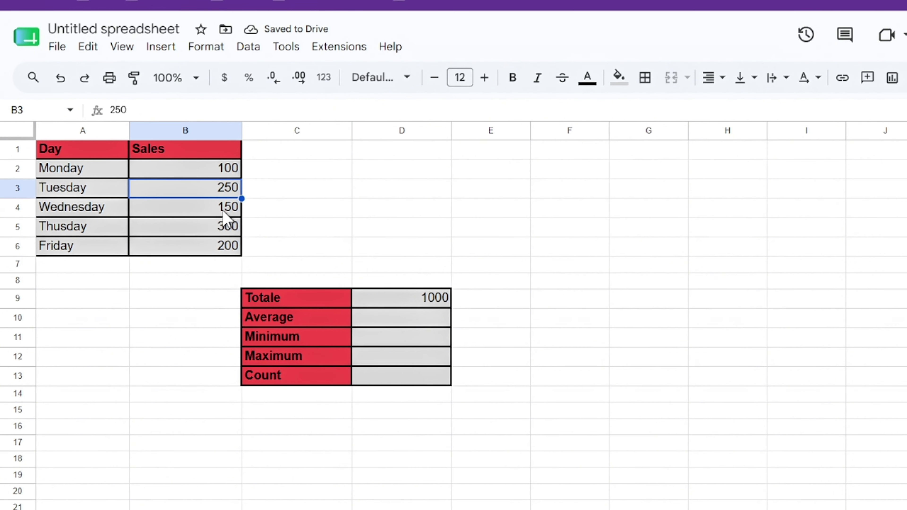
pyautogui.click(225, 210)
pyautogui.click(225, 229)
pyautogui.click(226, 251)
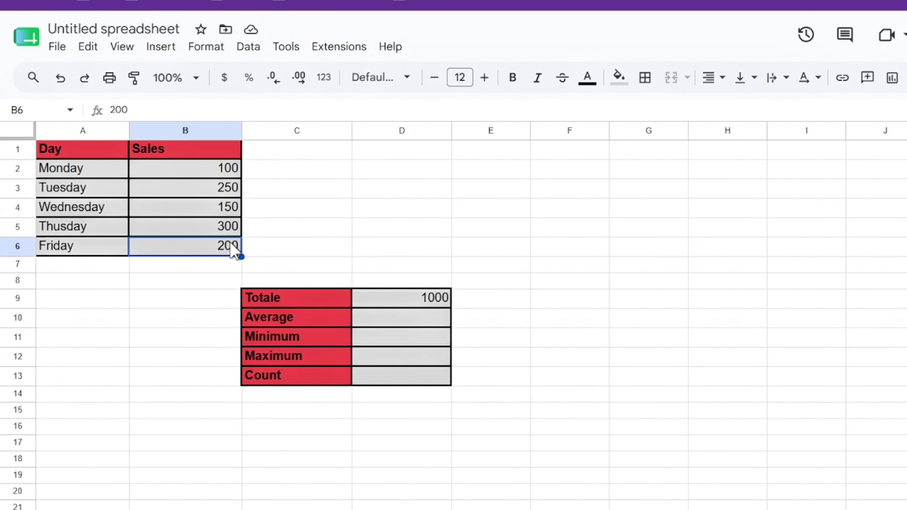
pyautogui.click(224, 225)
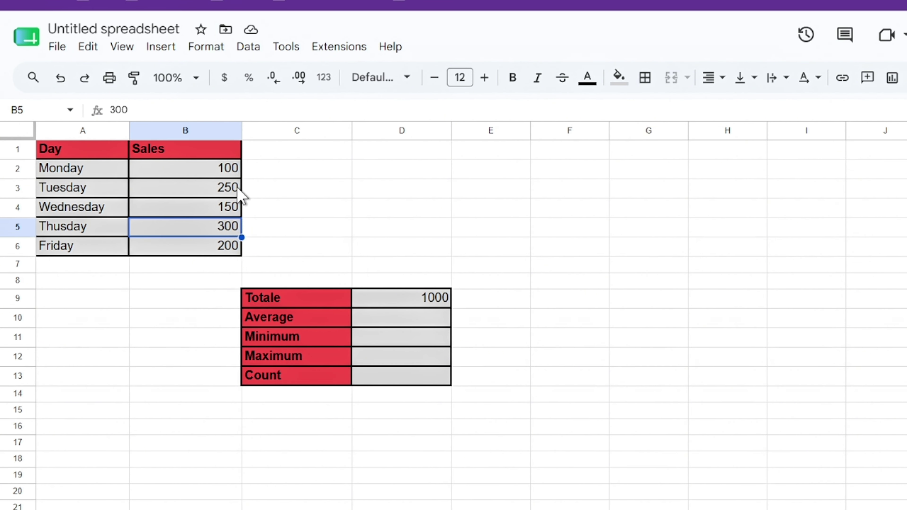
pyautogui.moveTo(197, 172); pyautogui.dragTo(198, 251)
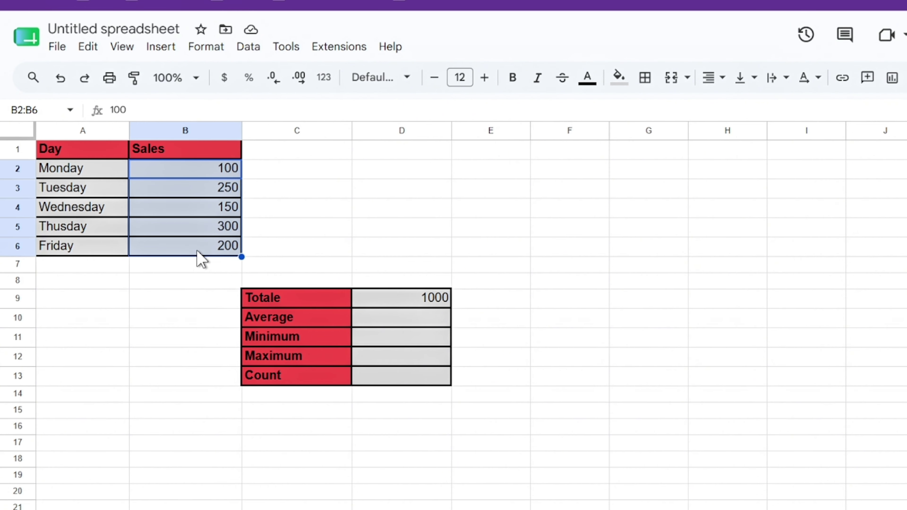
pyautogui.click(196, 175)
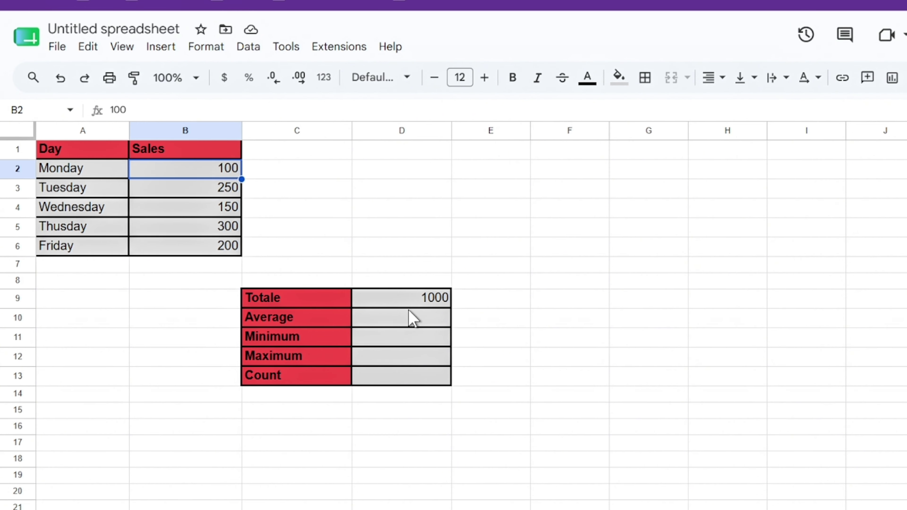
pyautogui.click(419, 299)
# - Enter an AVERAGE formula over the sales range B2:B6 in cell D10
pyautogui.click(430, 319)
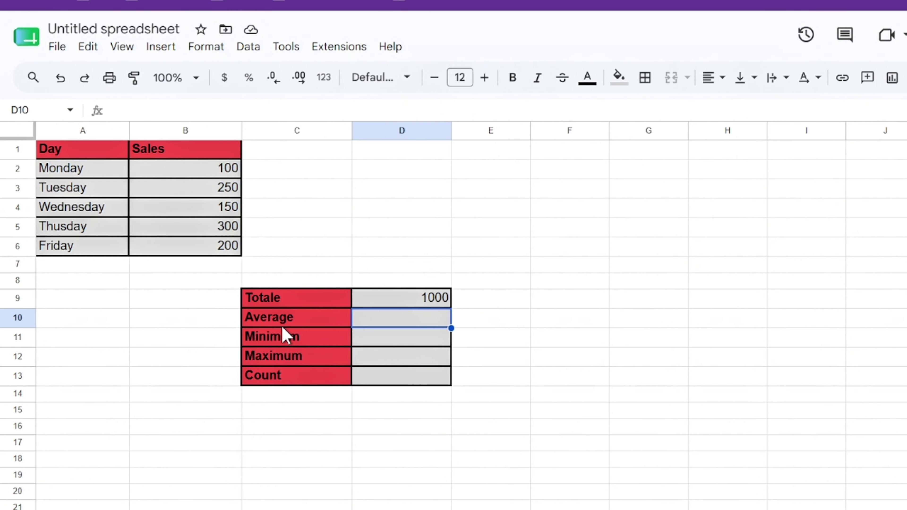
pyautogui.click(283, 325)
pyautogui.click(389, 323)
pyautogui.click(312, 319)
pyautogui.click(387, 317)
pyautogui.write('=')
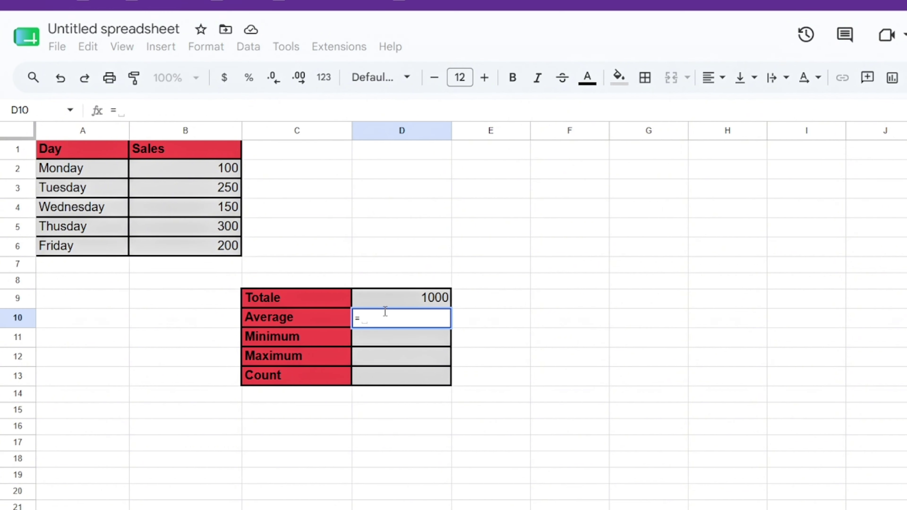
pyautogui.press('BackSpace')
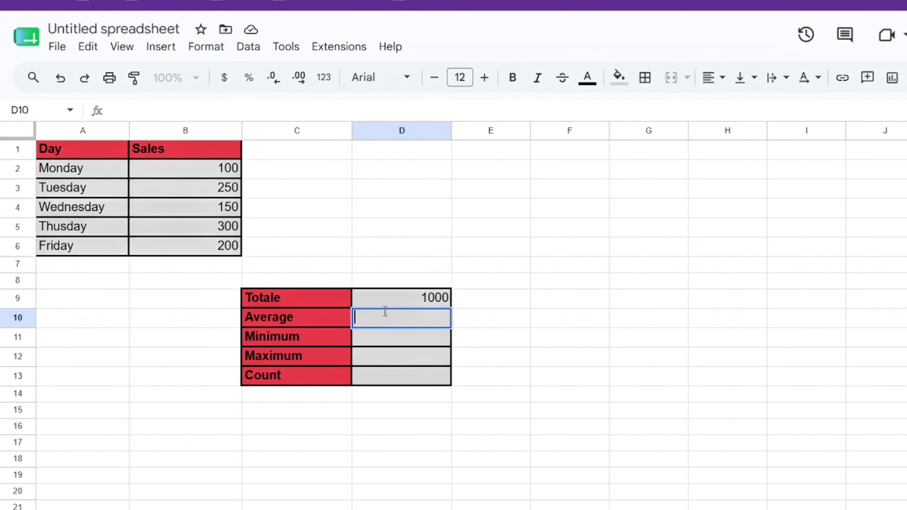
pyautogui.write('-')
pyautogui.write('=a')
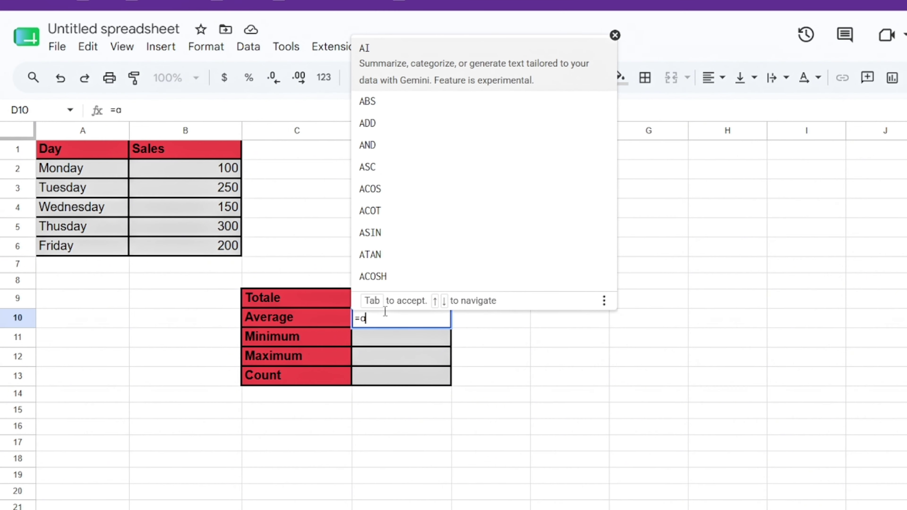
pyautogui.write('ve')
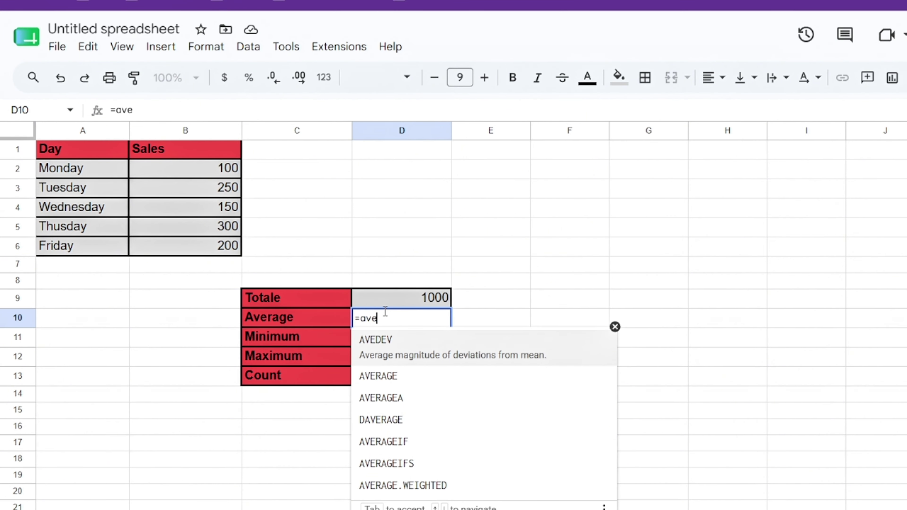
pyautogui.write('r')
pyautogui.press('Tab')
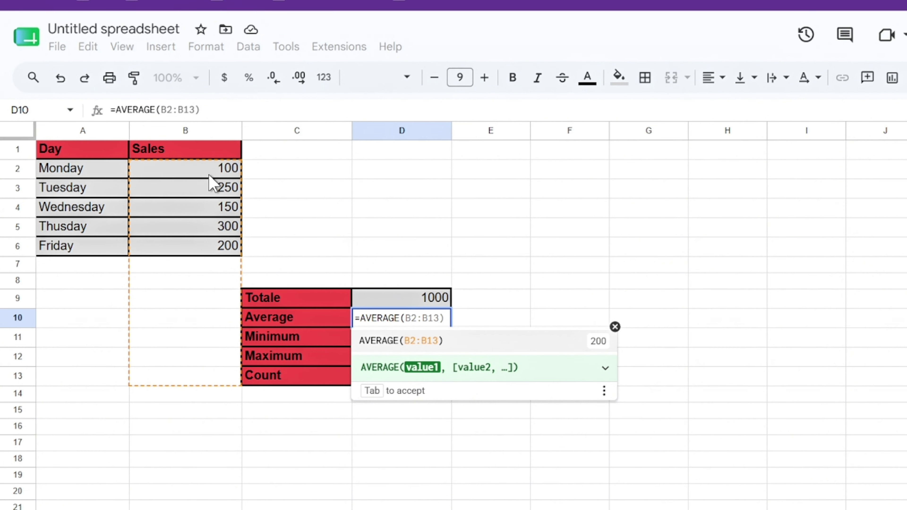
pyautogui.moveTo(203, 175); pyautogui.dragTo(200, 255)
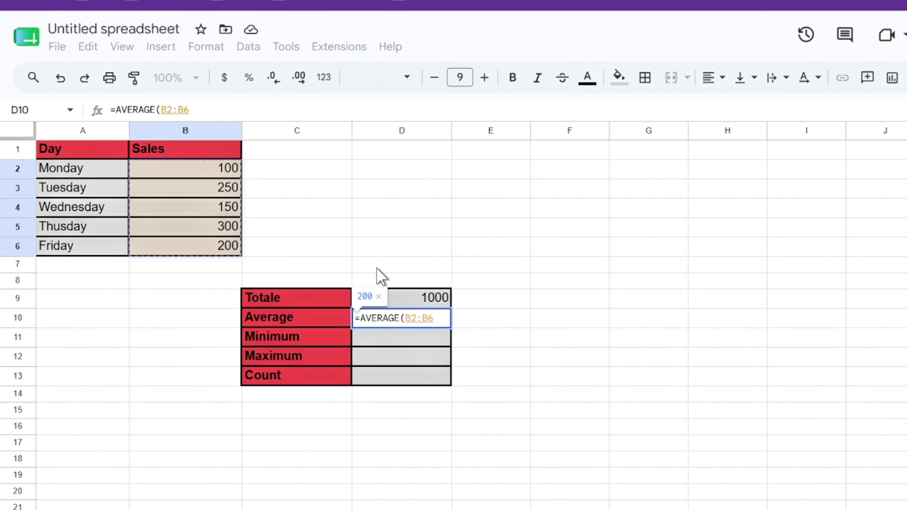
pyautogui.press('Return')
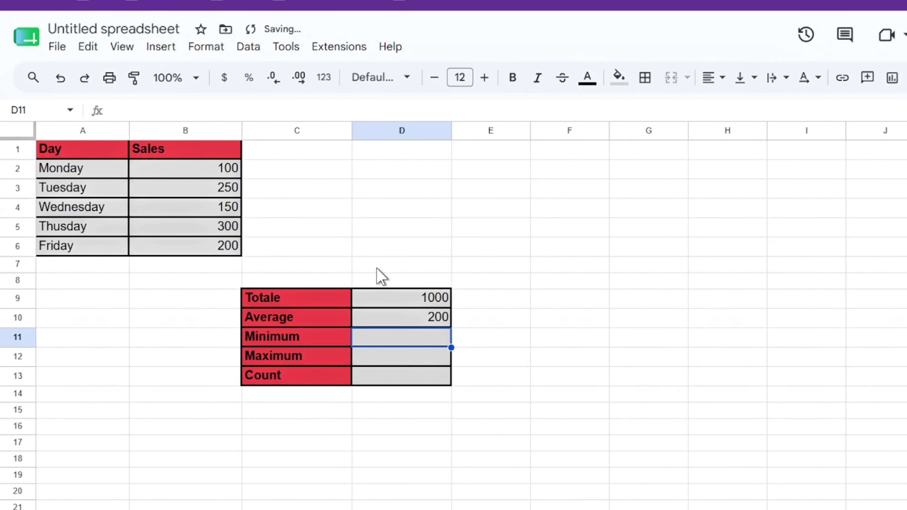
# - Review the average formula in D10 against the total in D9 and the daily sales in A2:B6
pyautogui.click(402, 310)
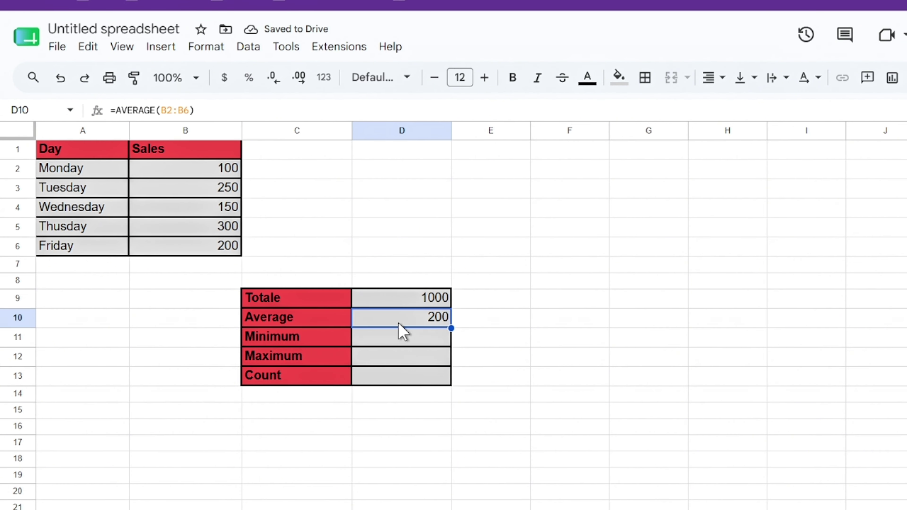
pyautogui.moveTo(217, 171); pyautogui.dragTo(219, 231)
pyautogui.click(422, 212)
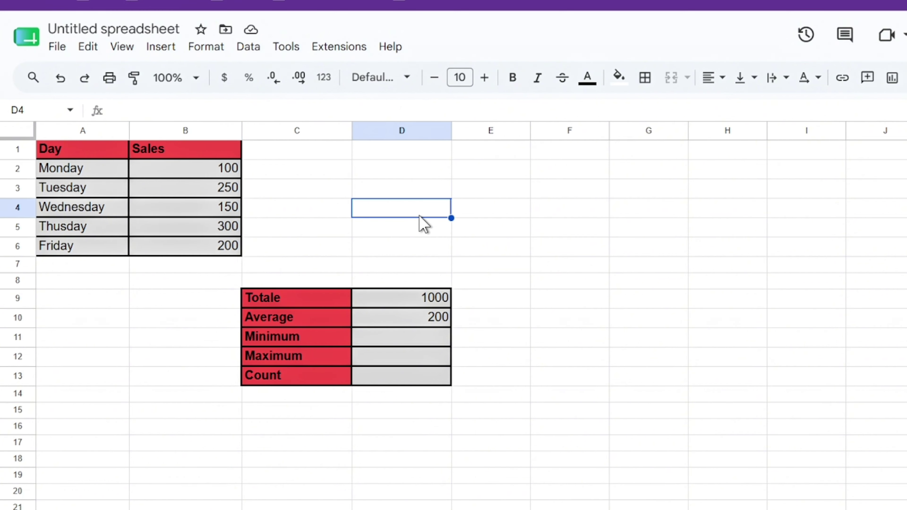
pyautogui.click(423, 299)
pyautogui.click(427, 319)
pyautogui.moveTo(194, 173); pyautogui.dragTo(180, 212)
pyautogui.click(181, 211)
pyautogui.moveTo(121, 168); pyautogui.dragTo(218, 257)
pyautogui.click(182, 232)
pyautogui.click(89, 173)
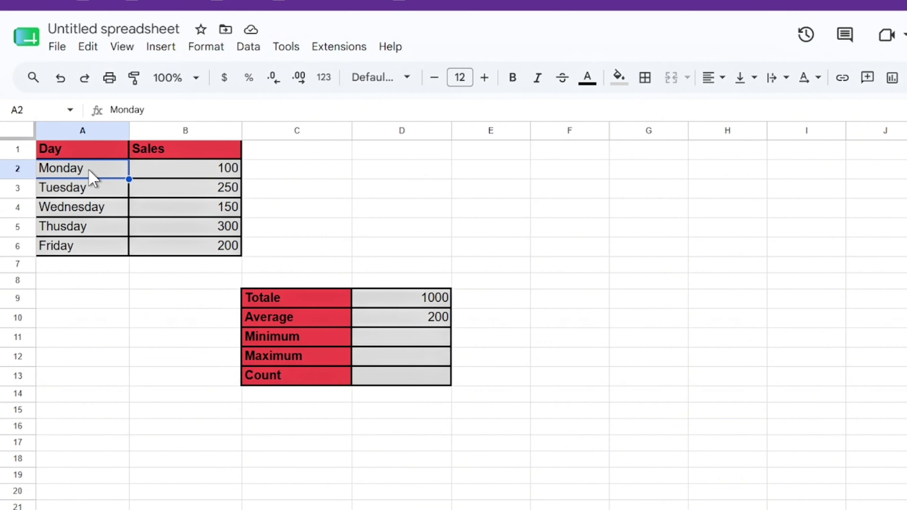
pyautogui.moveTo(81, 171); pyautogui.dragTo(210, 173)
pyautogui.moveTo(215, 207); pyautogui.dragTo(725, 399)
pyautogui.click(341, 243)
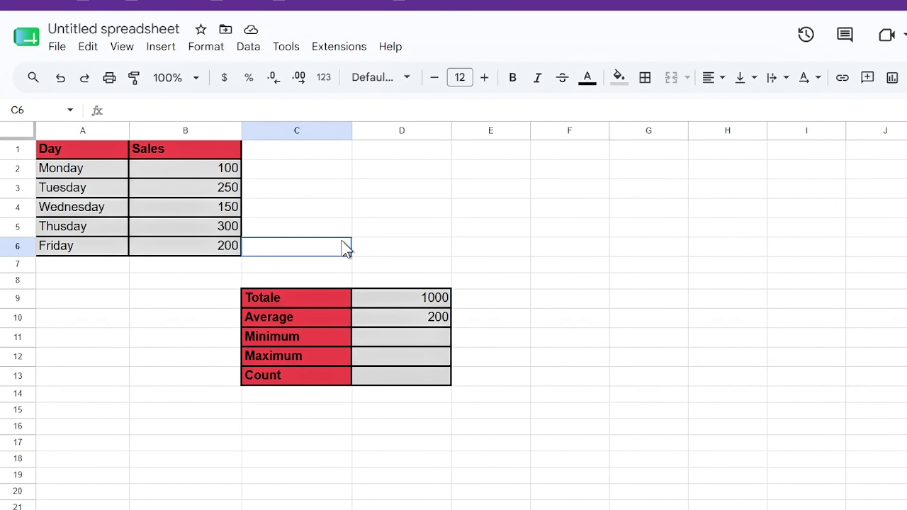
pyautogui.click(126, 167)
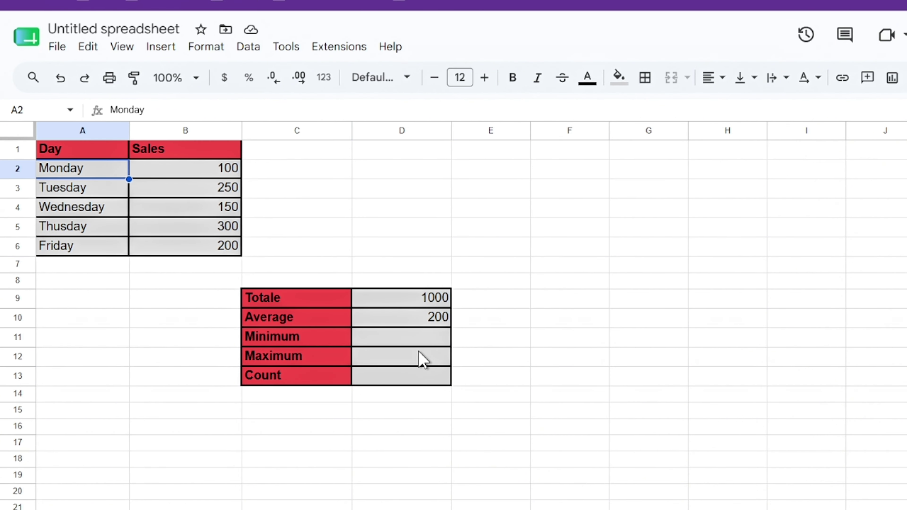
# - Enter a MIN formula over the sales range B2:B6 in cell D11 for the minimum
pyautogui.click(297, 344)
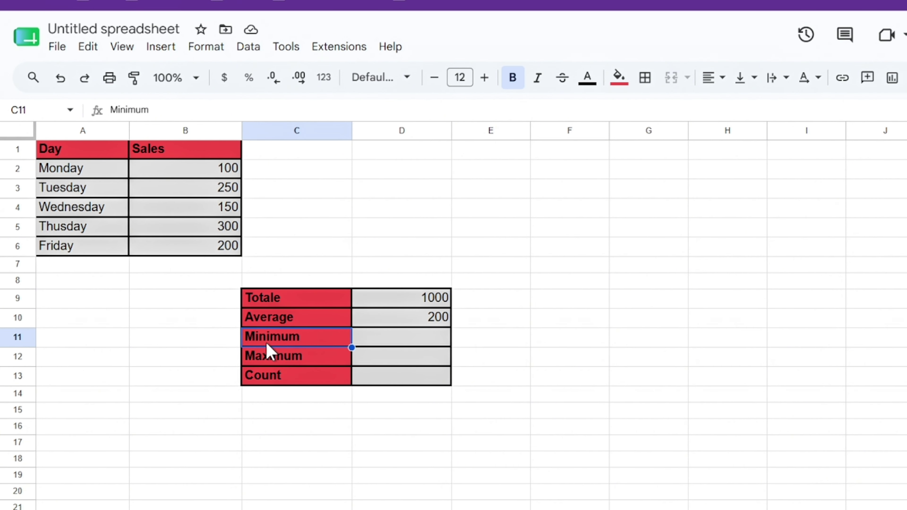
pyautogui.click(385, 338)
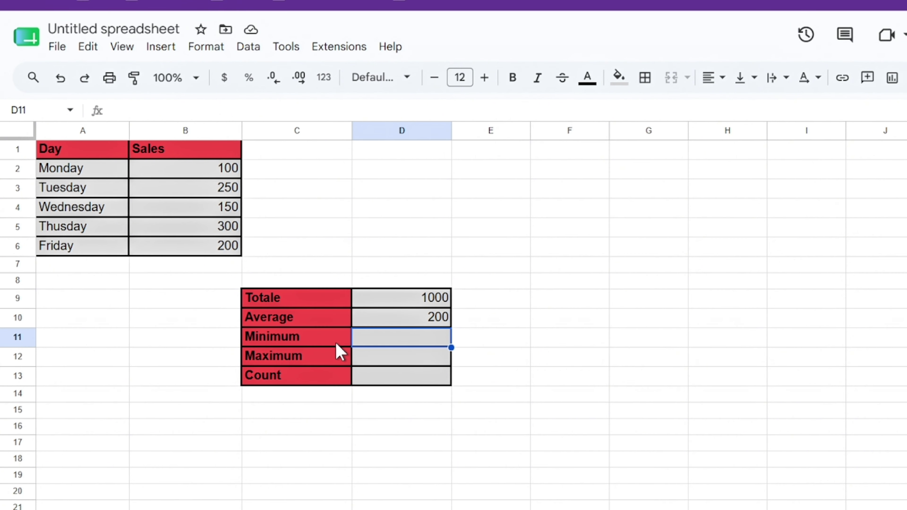
pyautogui.write('=')
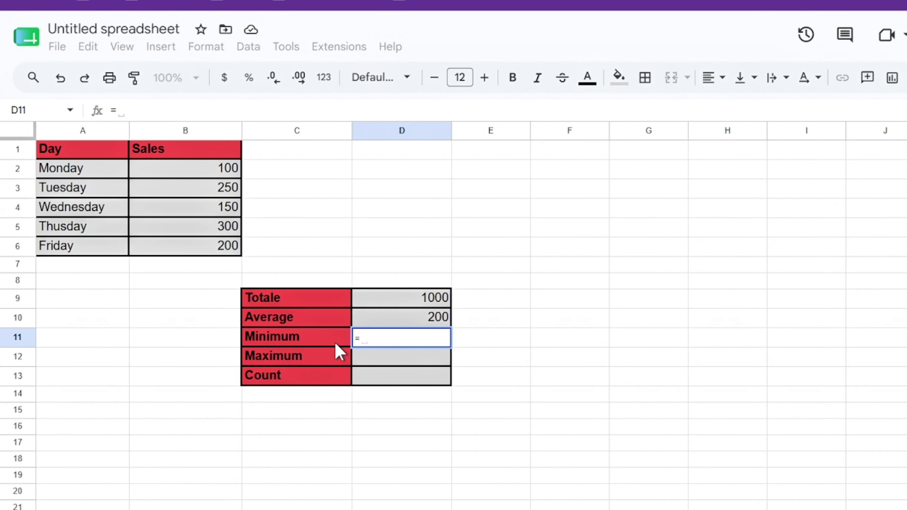
pyautogui.write('min')
pyautogui.press('Tab')
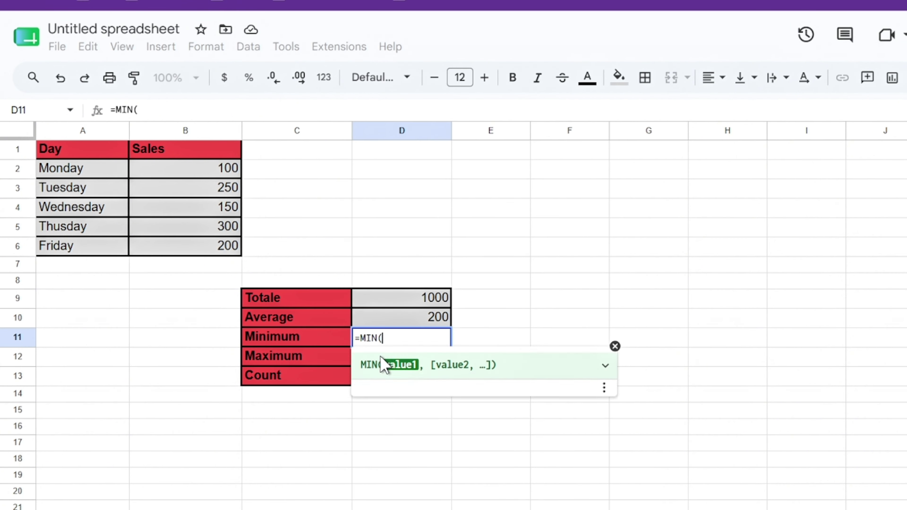
pyautogui.moveTo(179, 168); pyautogui.dragTo(216, 254)
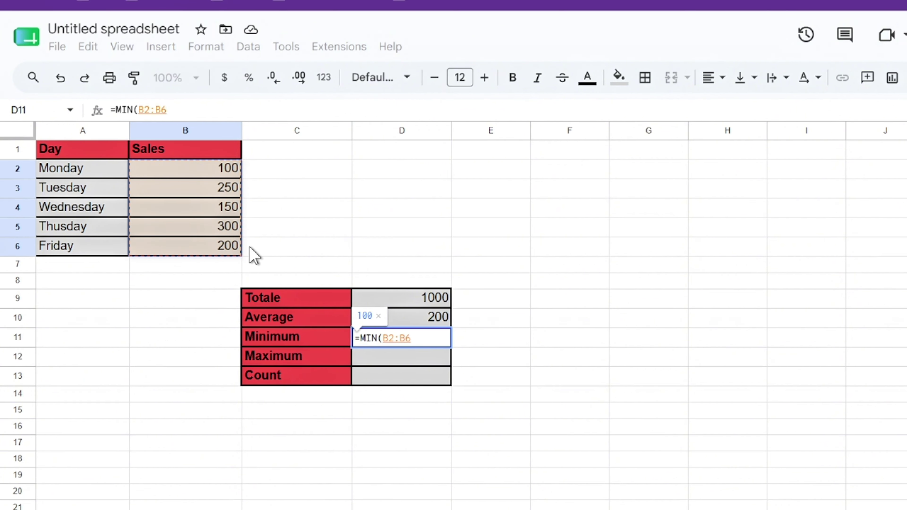
pyautogui.press('Return')
# - Compare the minimum in D11 with Monday's sales value in B2
pyautogui.click(407, 327)
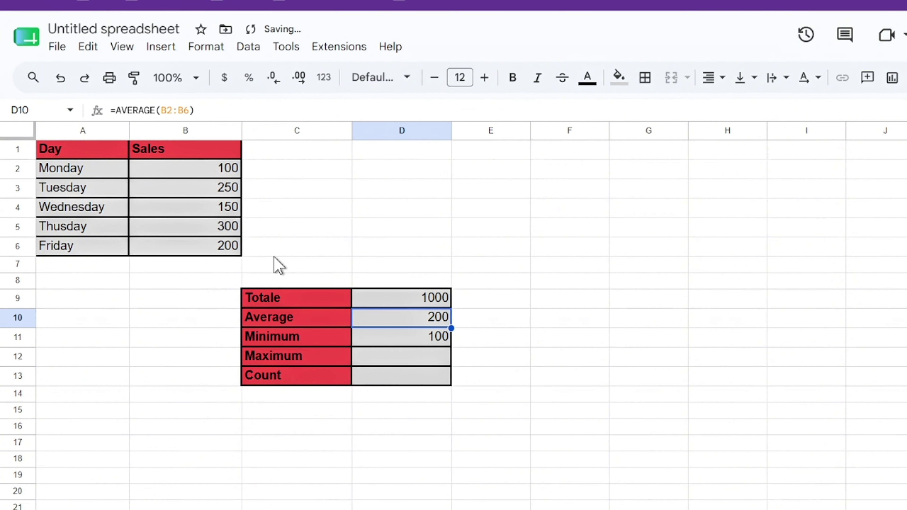
pyautogui.click(433, 340)
pyautogui.click(176, 168)
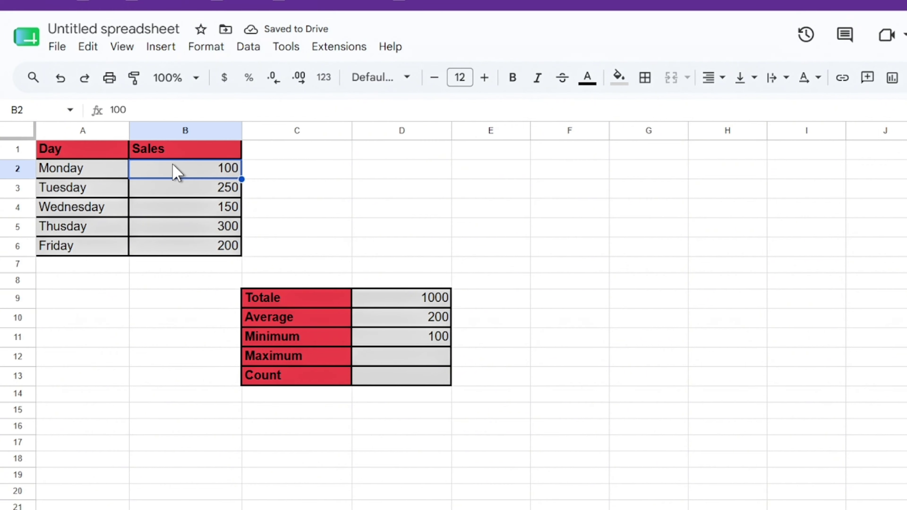
# - Examine the Minimum and Maximum rows of the summary table alongside the sales values in B2:B6
pyautogui.click(303, 360)
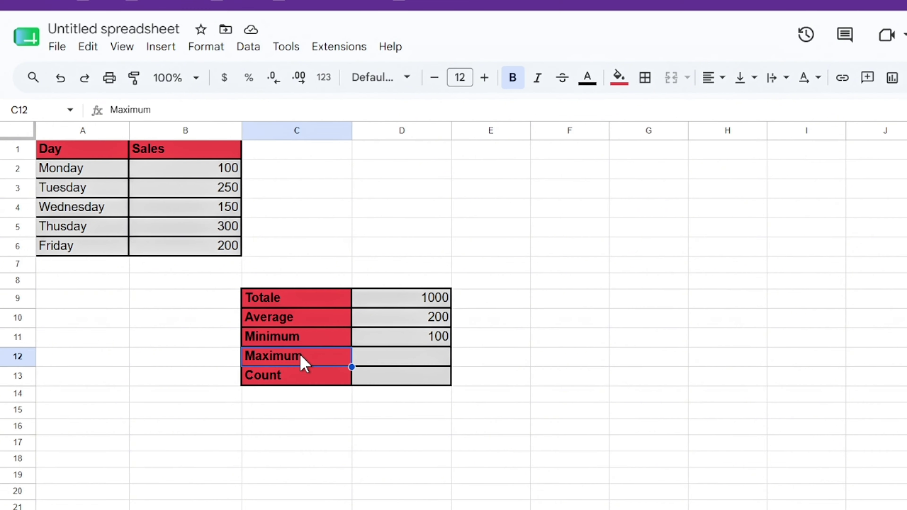
pyautogui.moveTo(302, 359); pyautogui.dragTo(374, 360)
pyautogui.click(410, 356)
pyautogui.click(382, 355)
pyautogui.click(319, 343)
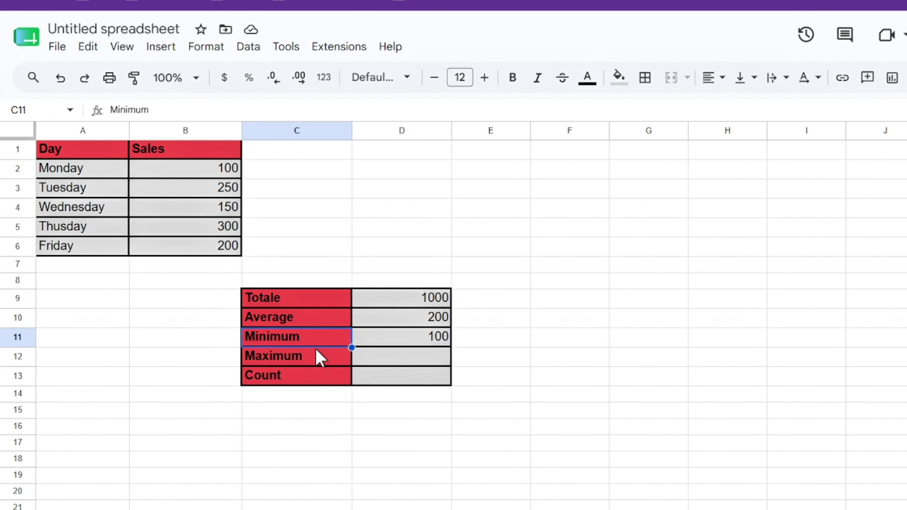
pyautogui.click(414, 356)
pyautogui.click(296, 338)
pyautogui.moveTo(184, 150); pyautogui.dragTo(192, 264)
pyautogui.click(257, 230)
pyautogui.click(173, 129)
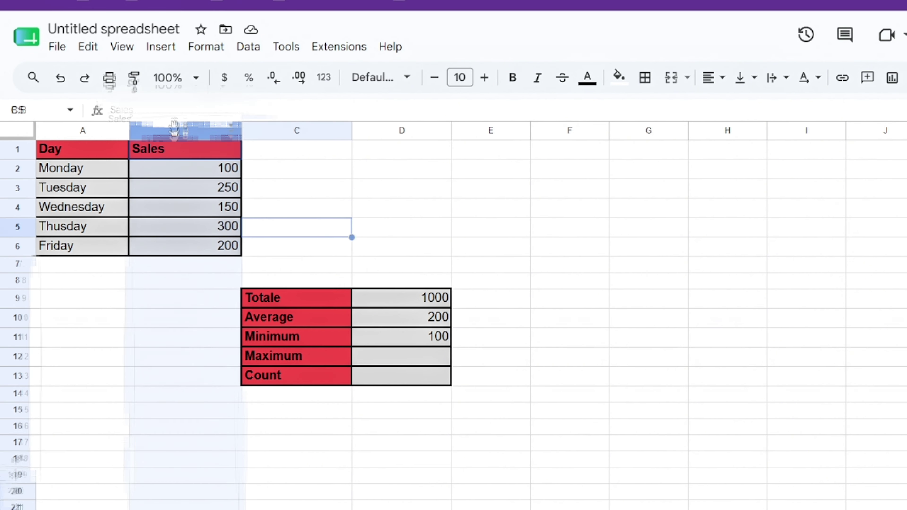
pyautogui.click(273, 302)
pyautogui.moveTo(163, 170); pyautogui.dragTo(217, 246)
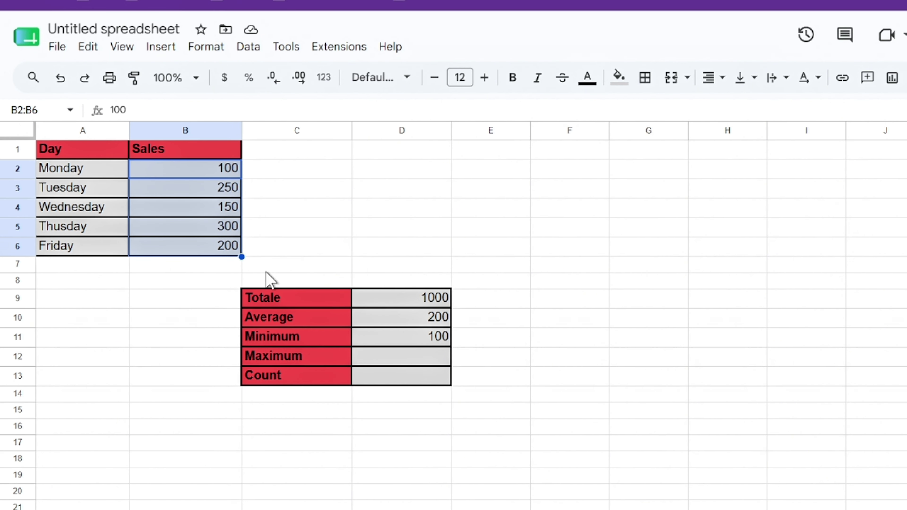
pyautogui.click(269, 268)
# - Enter a MAX formula over the sales range B2:B6 in cell D12 for the maximum
pyautogui.click(395, 359)
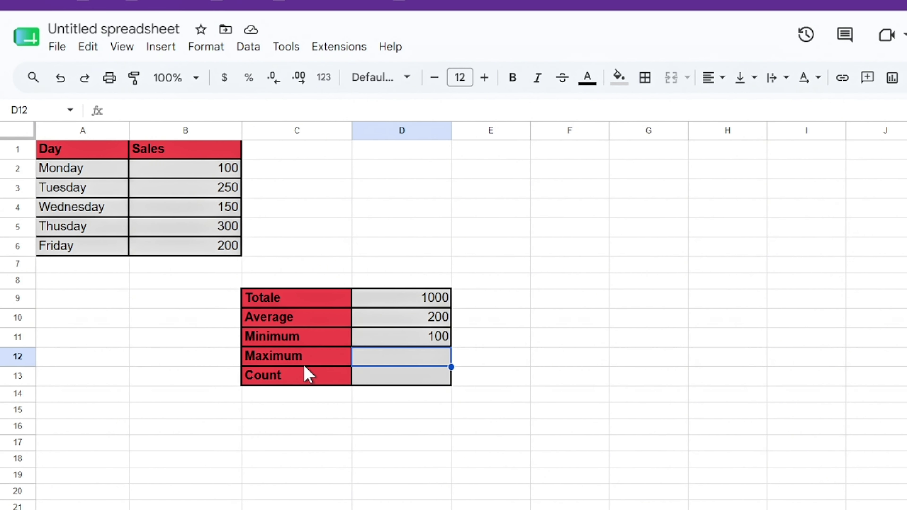
pyautogui.write('=msc')
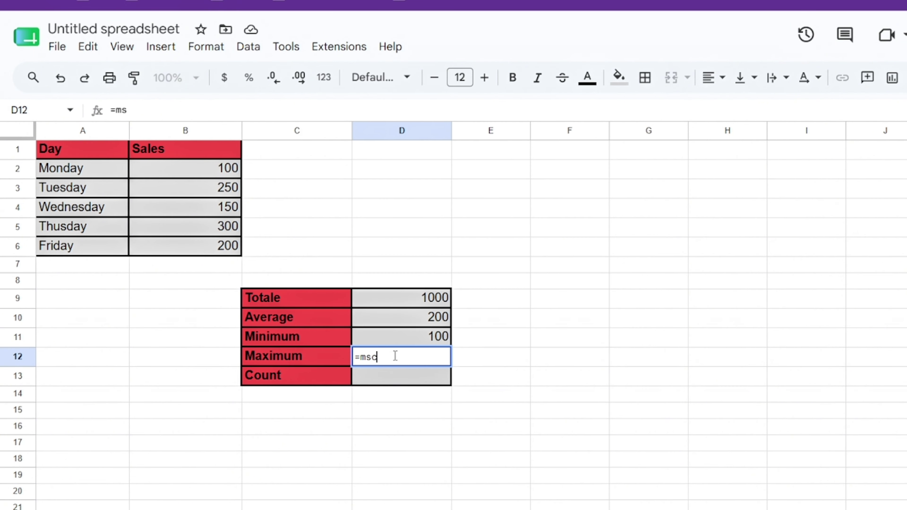
pyautogui.press('BackSpace')
pyautogui.press('BackSpace')
pyautogui.write('a')
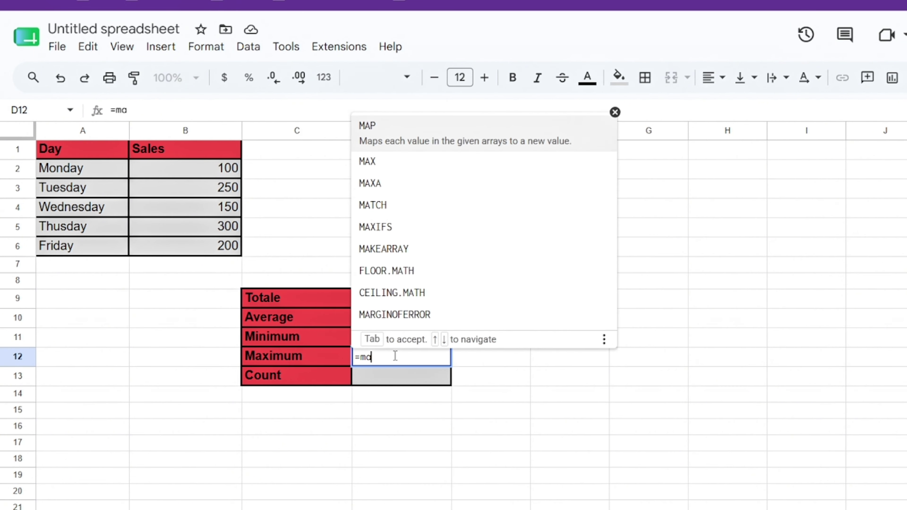
pyautogui.write('x')
pyautogui.press('Tab')
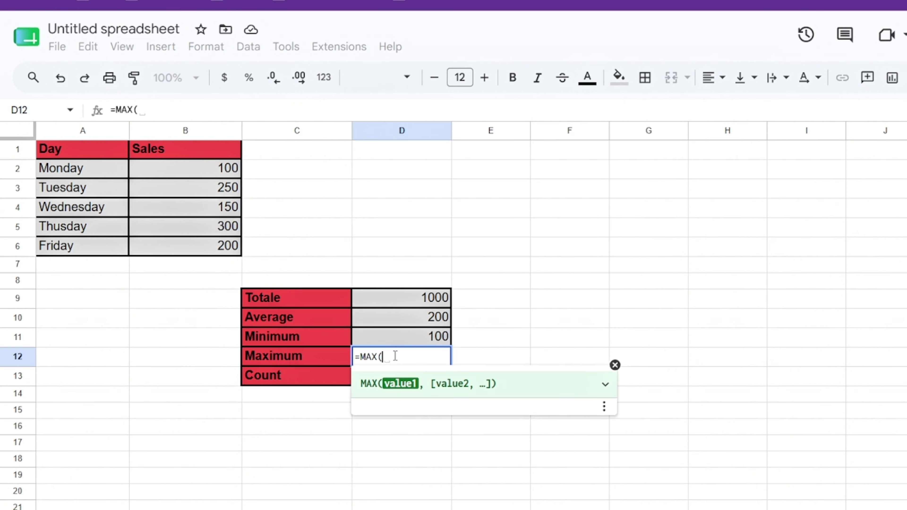
pyautogui.moveTo(166, 179); pyautogui.dragTo(194, 263)
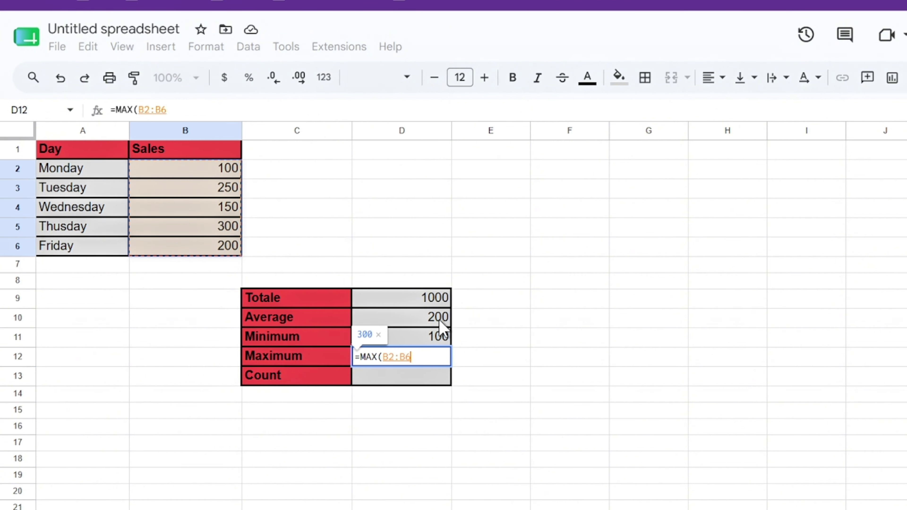
pyautogui.press('Return')
# - Check the maximum in D12 against the daily sales in B2:B6, especially Thursday's value in B5
pyautogui.click(440, 337)
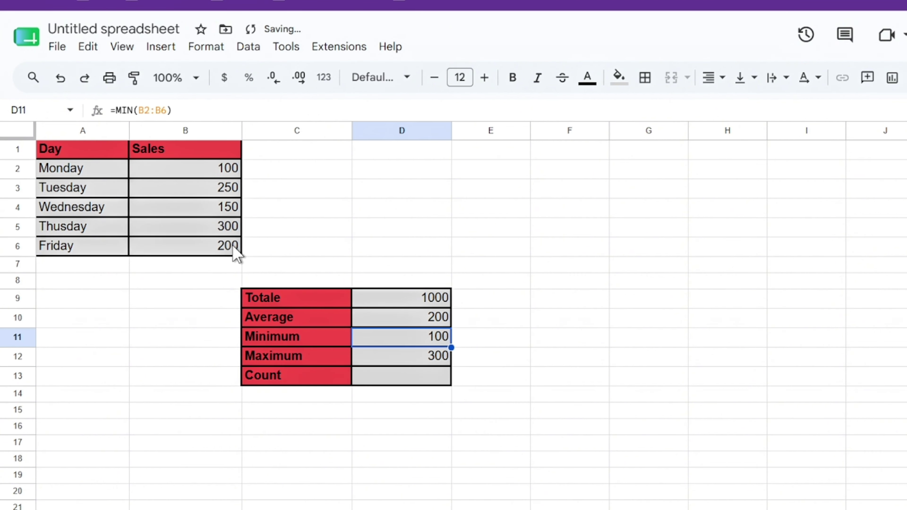
pyautogui.moveTo(222, 165); pyautogui.dragTo(223, 251)
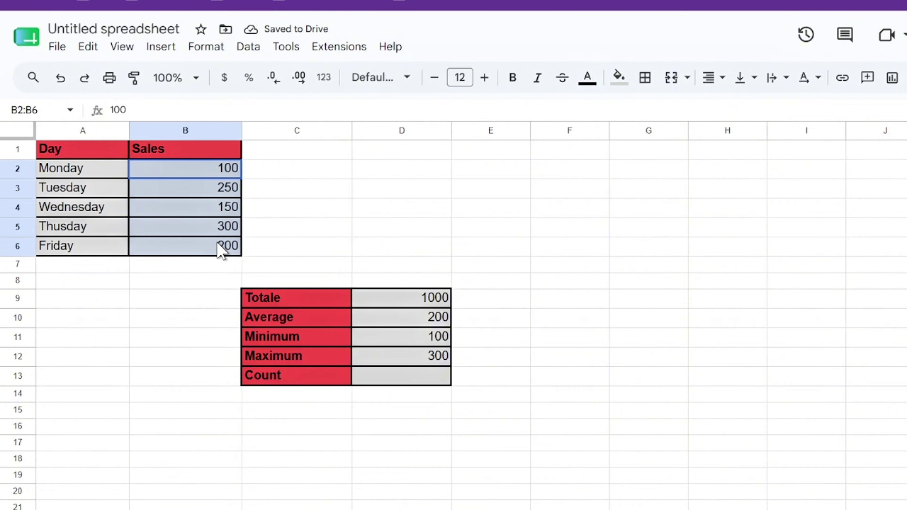
pyautogui.click(226, 232)
pyautogui.click(308, 233)
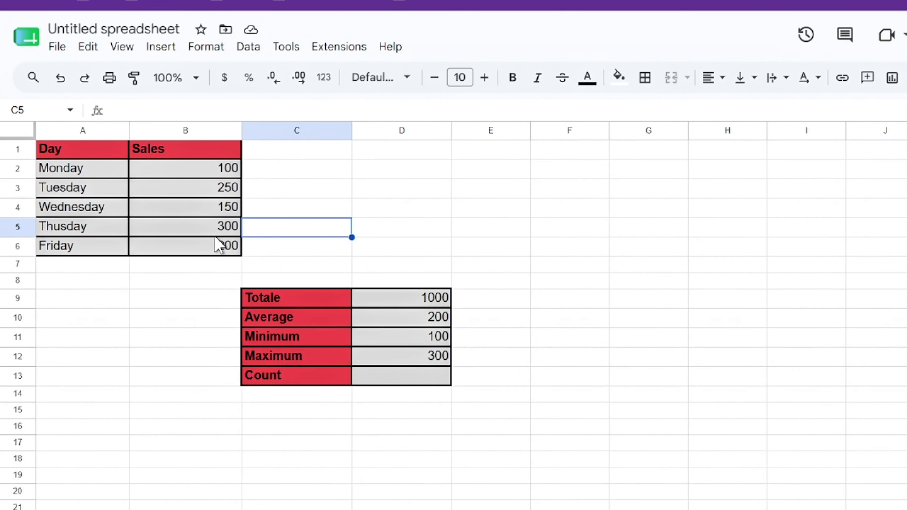
pyautogui.click(216, 235)
# - Review the Count row and the rest of the summary table in C9:D13
pyautogui.click(305, 376)
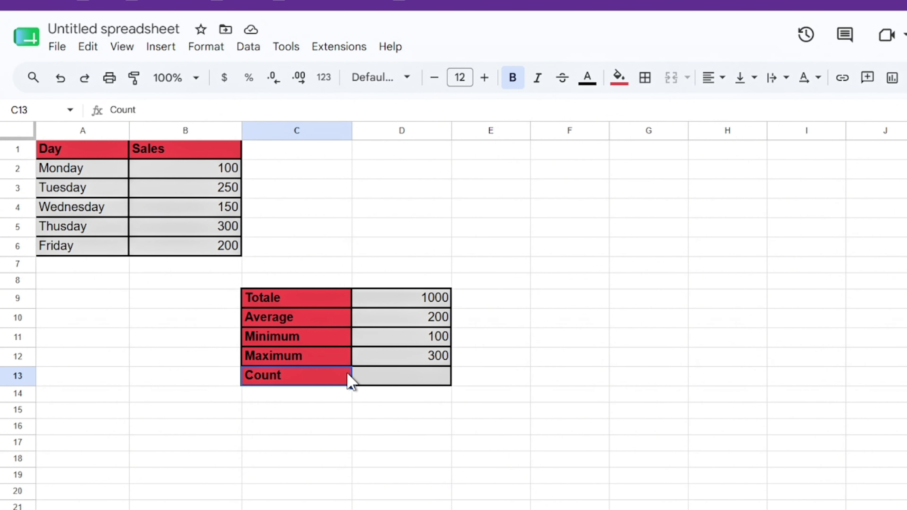
pyautogui.click(388, 375)
pyautogui.moveTo(282, 280); pyautogui.dragTo(438, 431)
pyautogui.click(255, 376)
pyautogui.moveTo(259, 301); pyautogui.dragTo(450, 478)
pyautogui.click(514, 340)
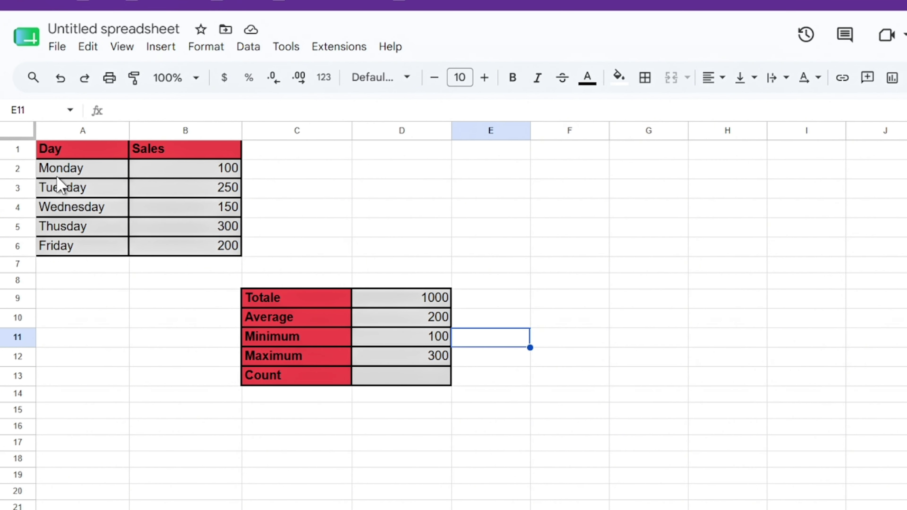
# - Look over the day and sales entries in A2:B6 and the summary results in D9:D12
pyautogui.moveTo(71, 168); pyautogui.dragTo(250, 481)
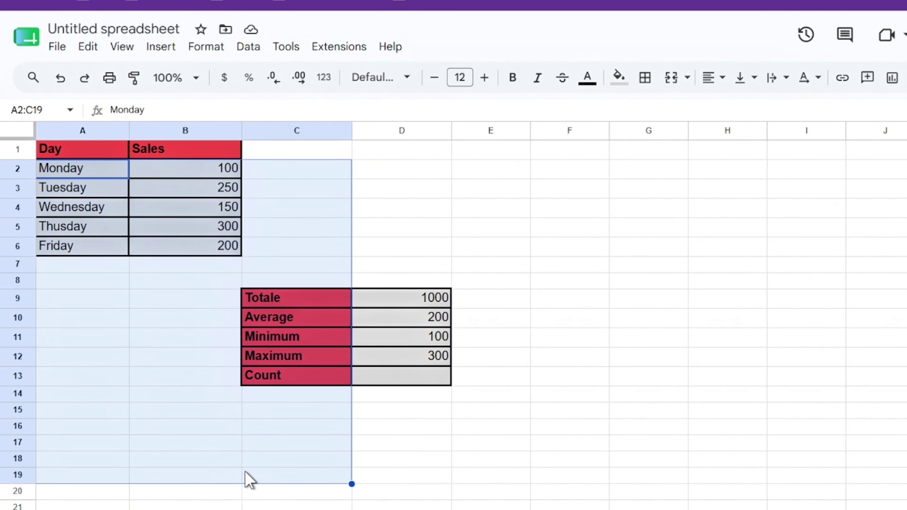
pyautogui.click(206, 324)
pyautogui.moveTo(86, 174); pyautogui.dragTo(206, 299)
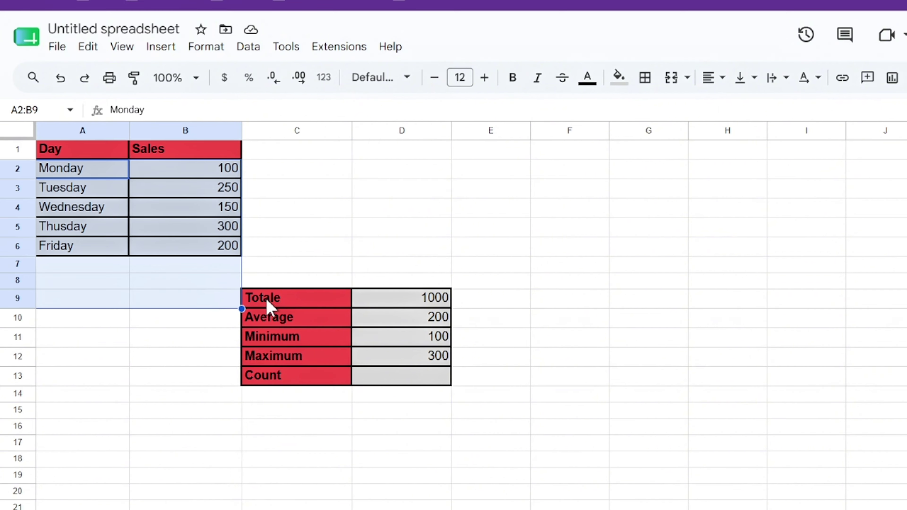
pyautogui.click(432, 304)
pyautogui.moveTo(94, 169); pyautogui.dragTo(235, 364)
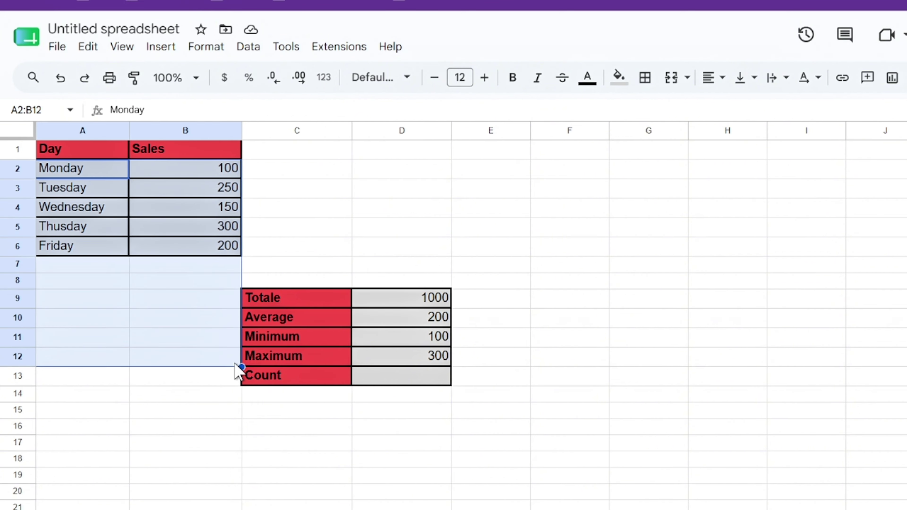
pyautogui.click(485, 236)
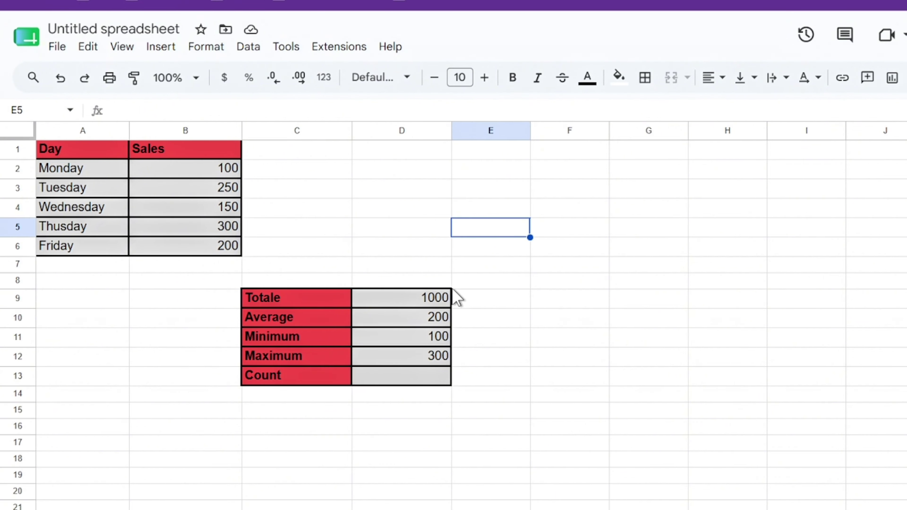
pyautogui.click(448, 280)
pyautogui.click(446, 334)
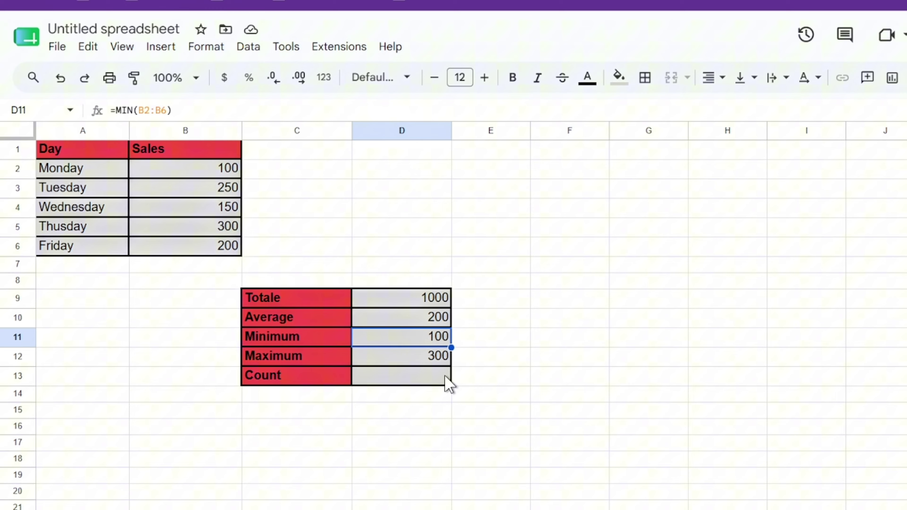
pyautogui.click(437, 363)
# - Enter a COUNT formula over the sales range B2:B6 in cell D13 for the number of entries
pyautogui.click(435, 382)
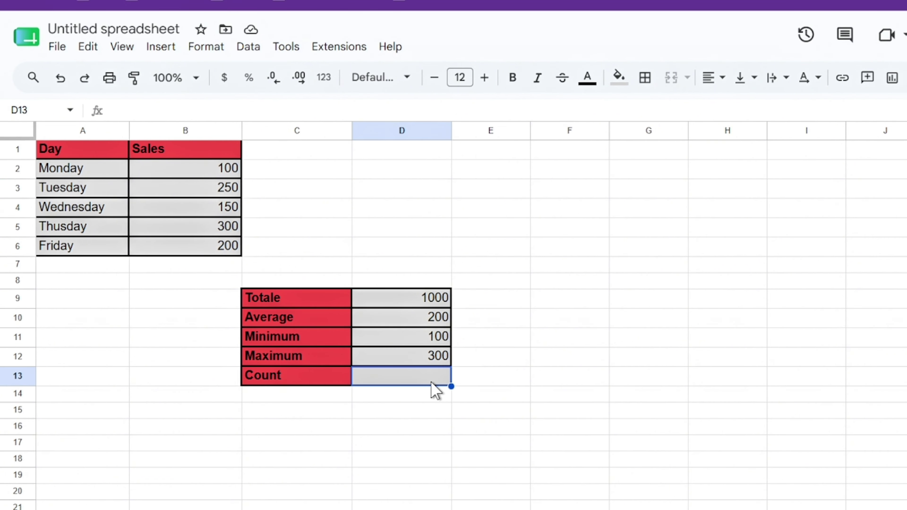
pyautogui.write('=cou')
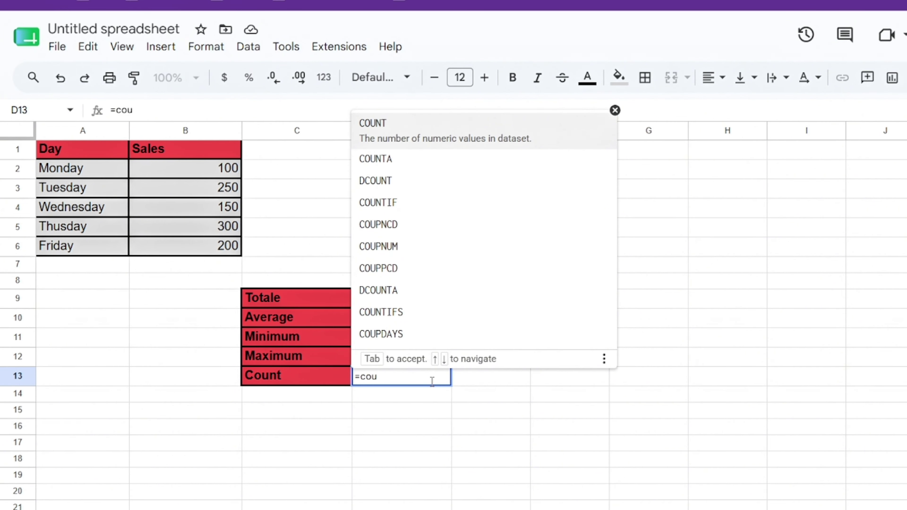
pyautogui.press('Tab')
pyautogui.moveTo(192, 168); pyautogui.dragTo(197, 251)
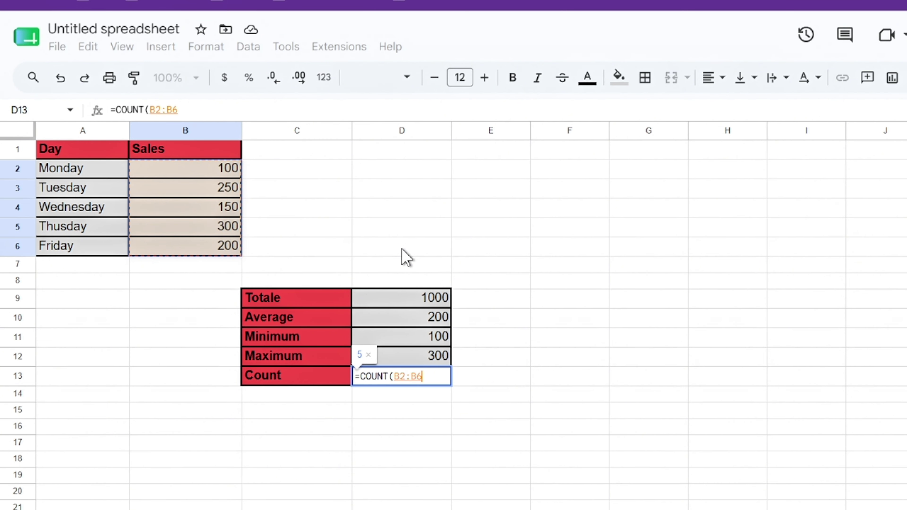
pyautogui.press('Return')
# - Check the count in D13 against the individual sales entries in B2 through B6
pyautogui.click(395, 380)
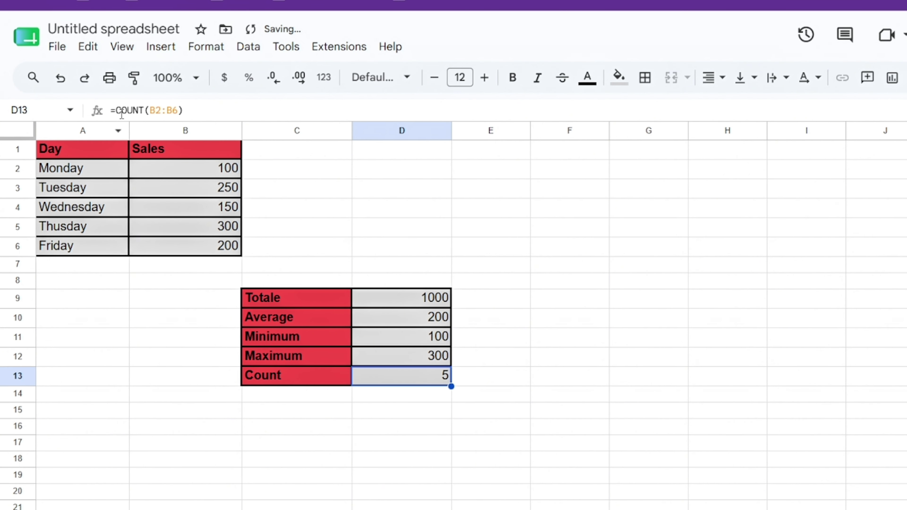
pyautogui.click(167, 176)
pyautogui.click(178, 190)
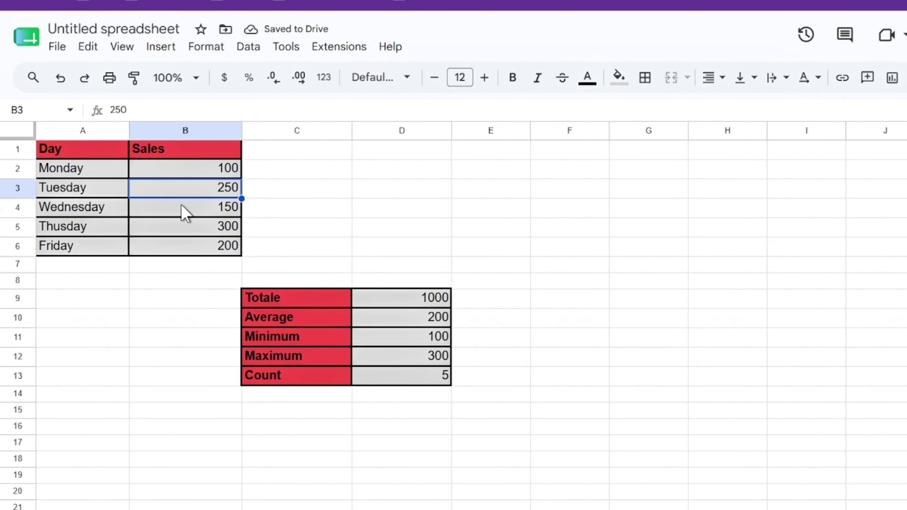
pyautogui.click(186, 209)
pyautogui.click(194, 227)
pyautogui.click(192, 248)
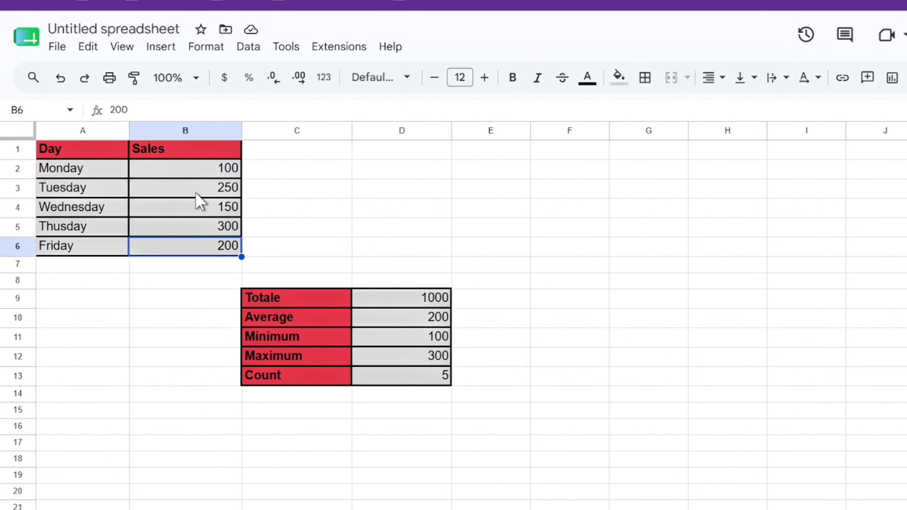
pyautogui.moveTo(162, 172); pyautogui.dragTo(243, 365)
pyautogui.click(232, 237)
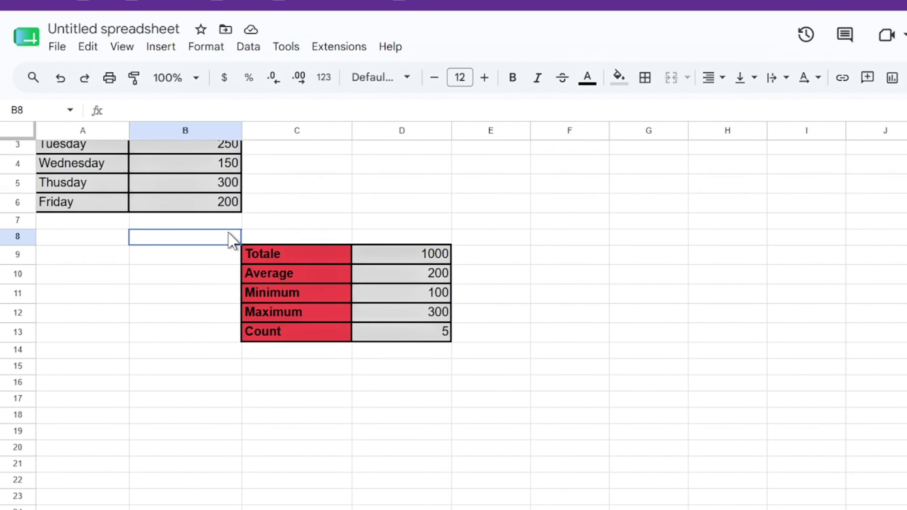
pyautogui.scroll(1, 229, 239)
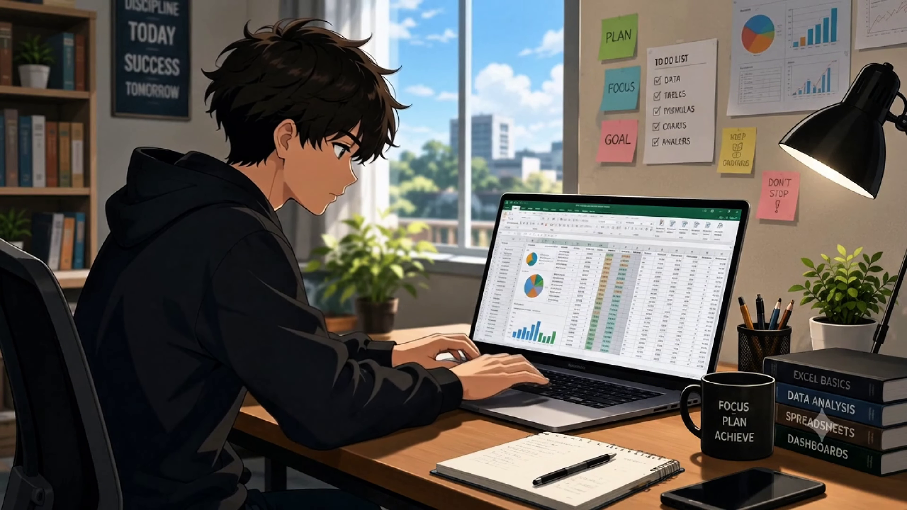